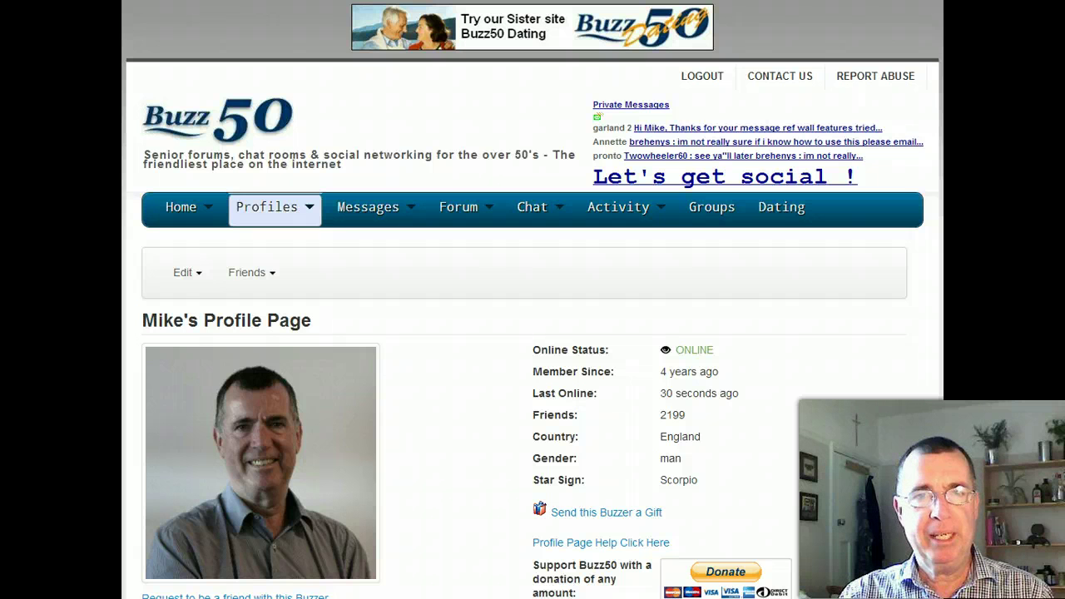
Show the Messages dropdown in the profile page's top navigation bar.
{"action": "mouse_move", "coordinate": [397, 207]}
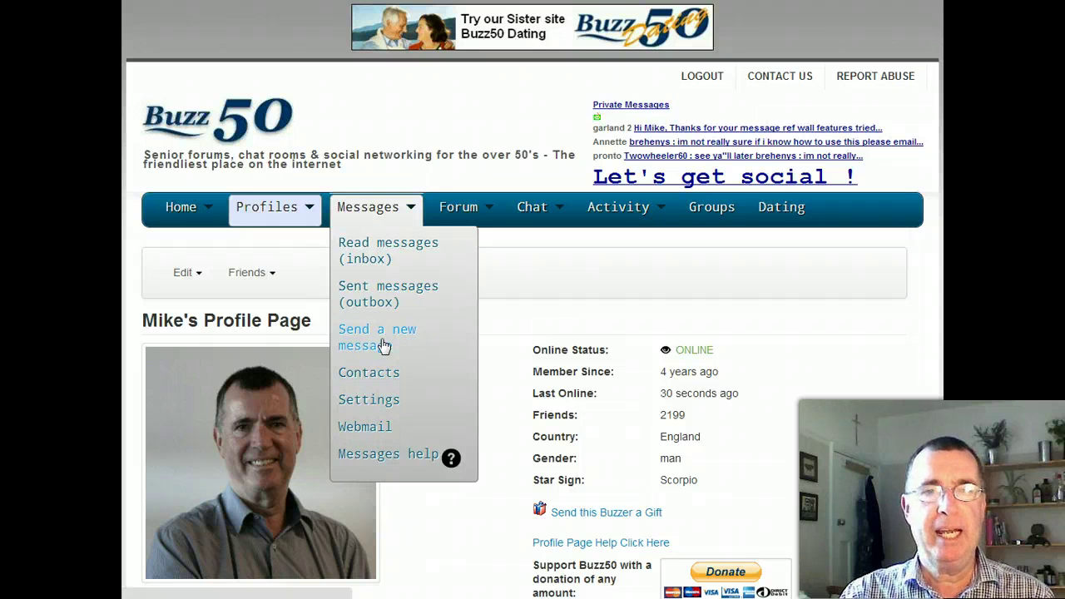
Start a new message and set the recipient to Test Profile by searching 'test p'.
{"action": "left_click", "coordinate": [383, 345]}
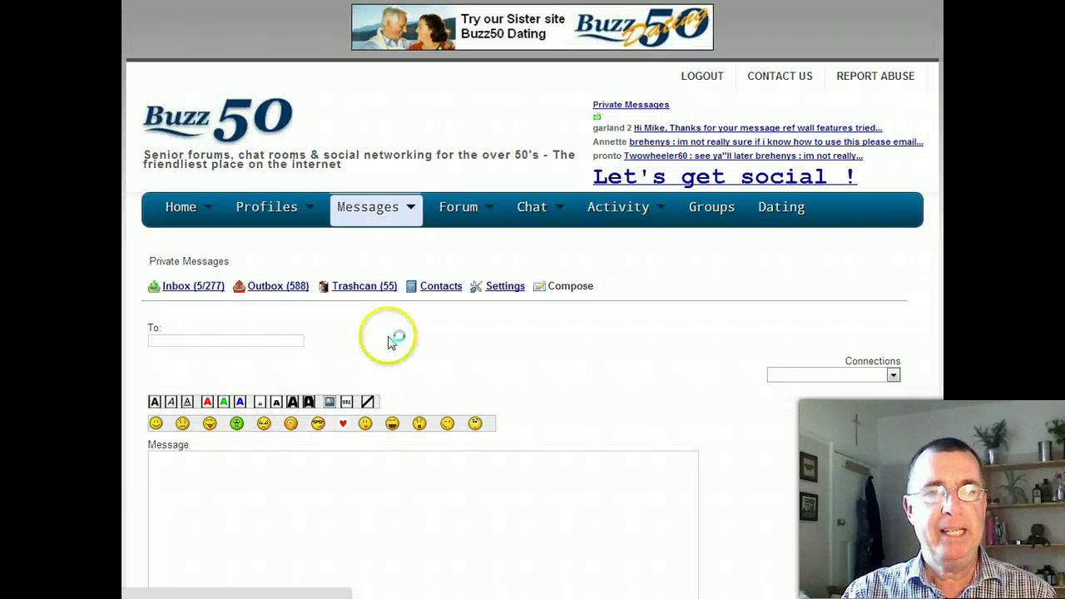
{"action": "left_click", "coordinate": [237, 339]}
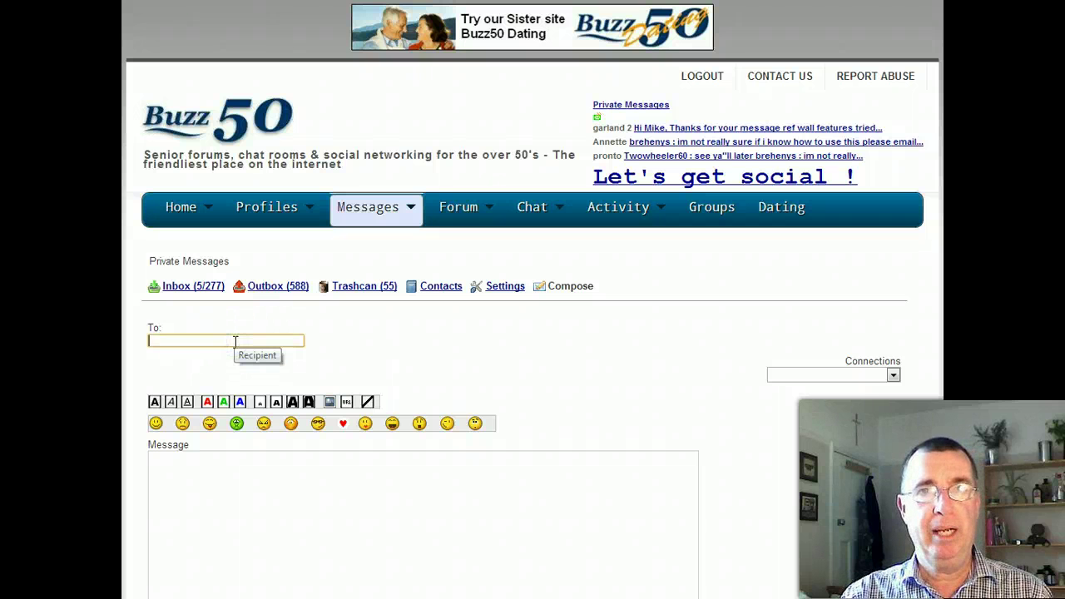
{"action": "type", "text": "test"}
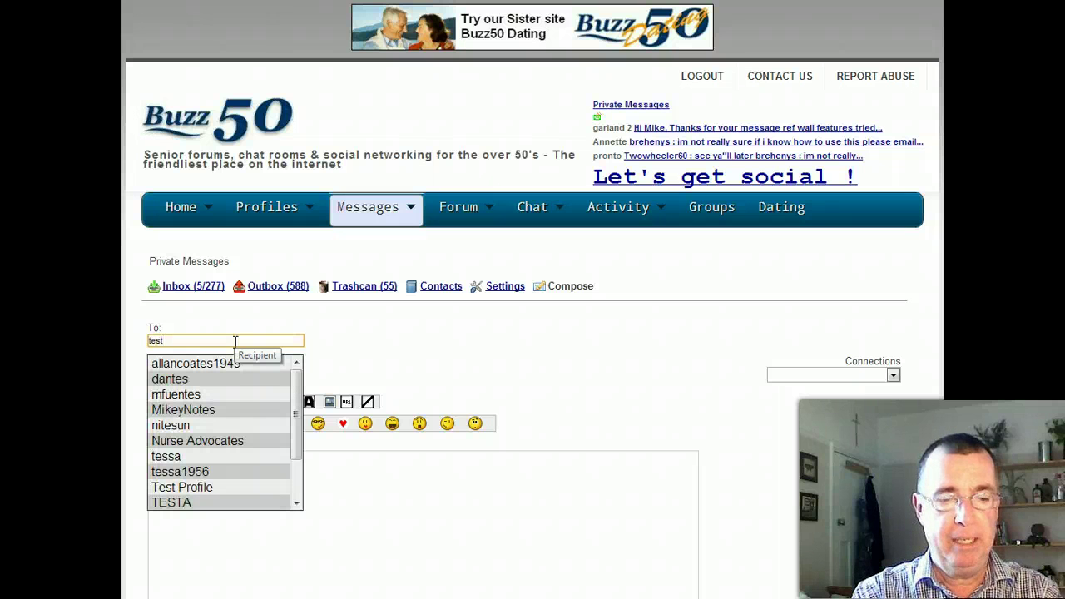
{"action": "type", "text": " p"}
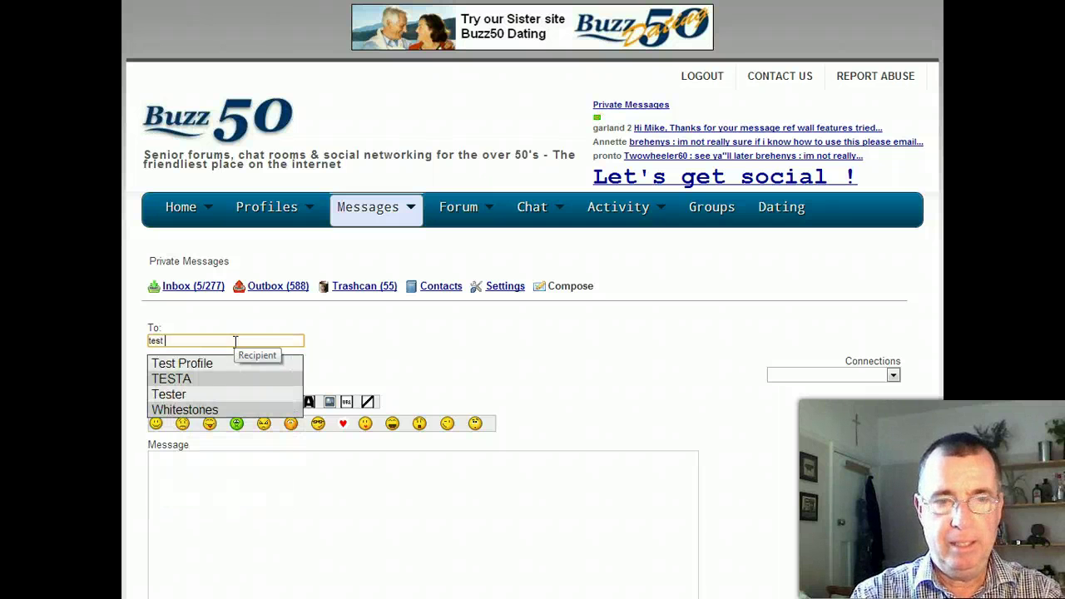
{"action": "left_click", "coordinate": [223, 364]}
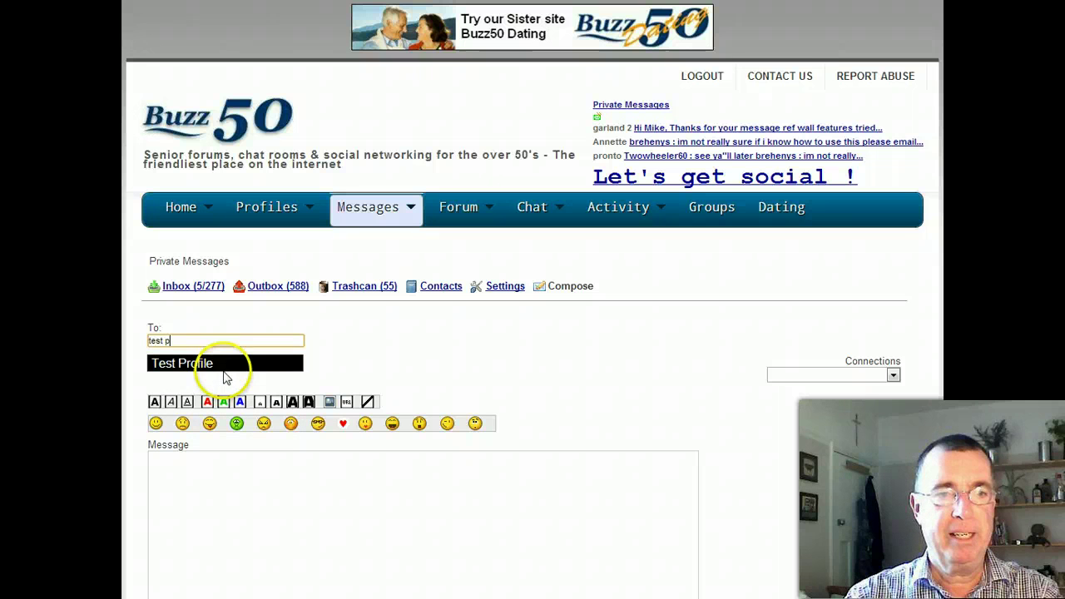
{"action": "left_click", "coordinate": [227, 363]}
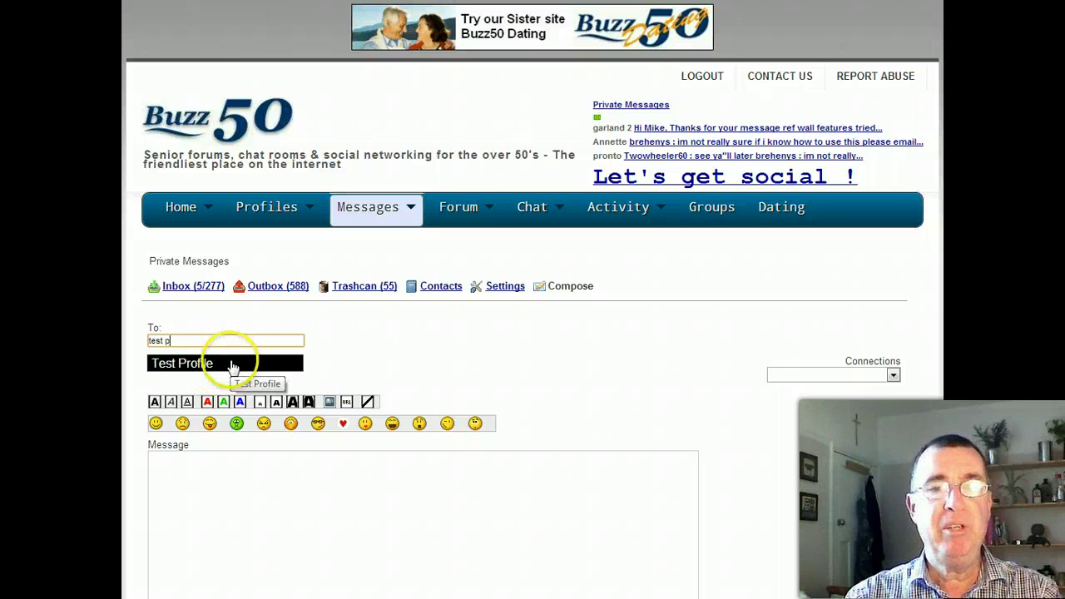
{"action": "left_click", "coordinate": [252, 489]}
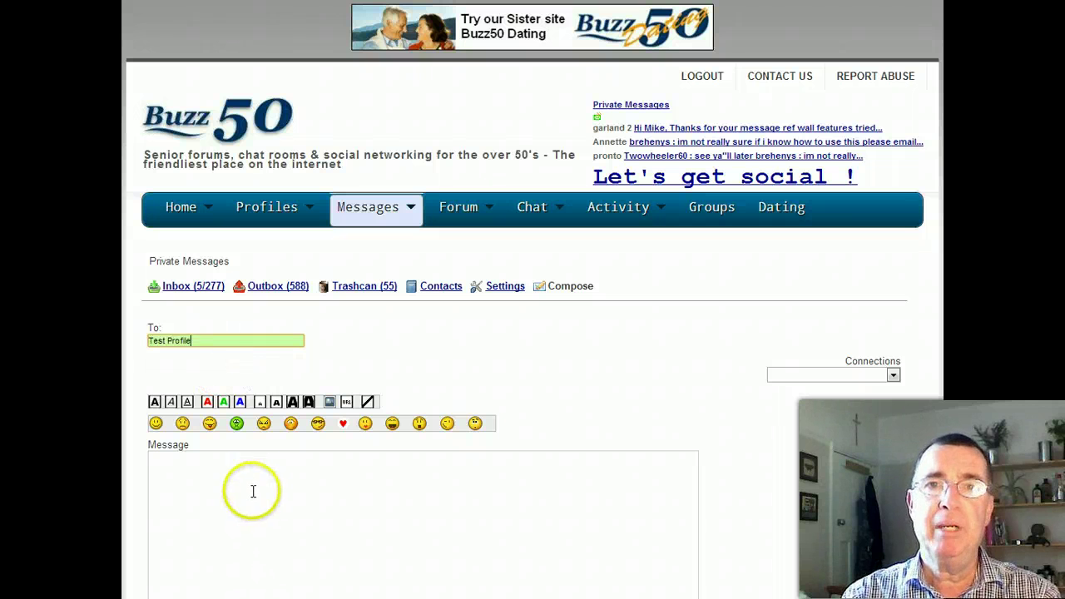
Write the greeting 'Hi Test,' followed by a blank line in the message body.
{"action": "left_click", "coordinate": [257, 483]}
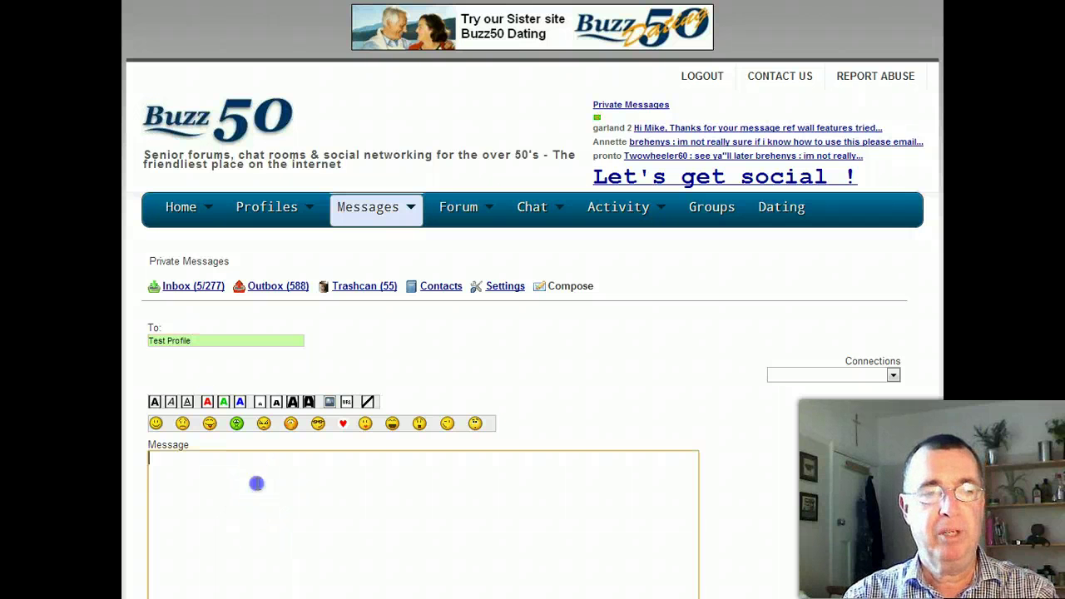
{"action": "type", "text": "Hi "}
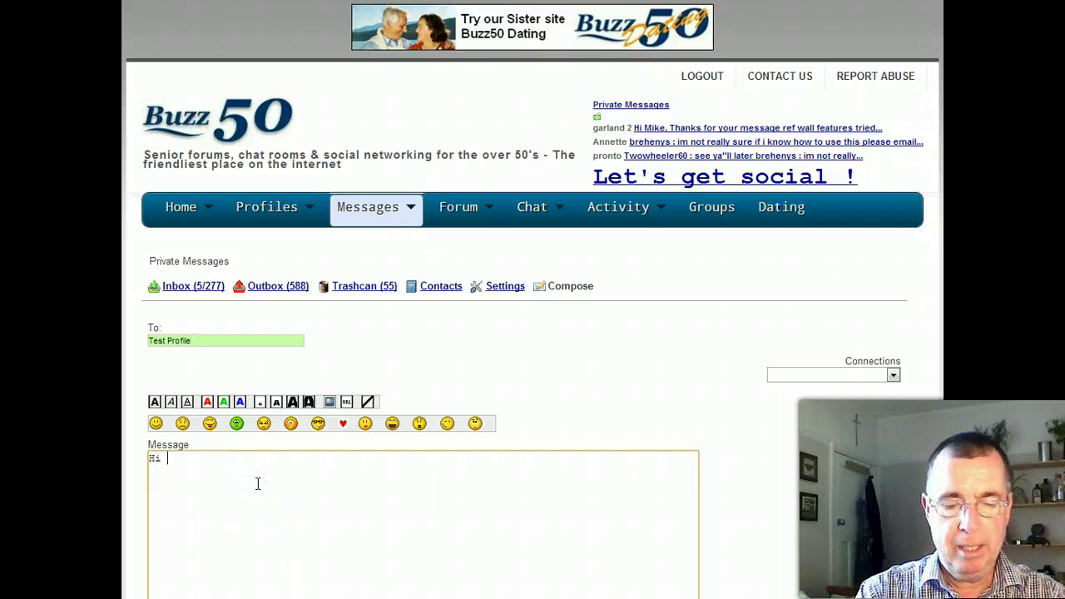
{"action": "type", "text": "Test,"}
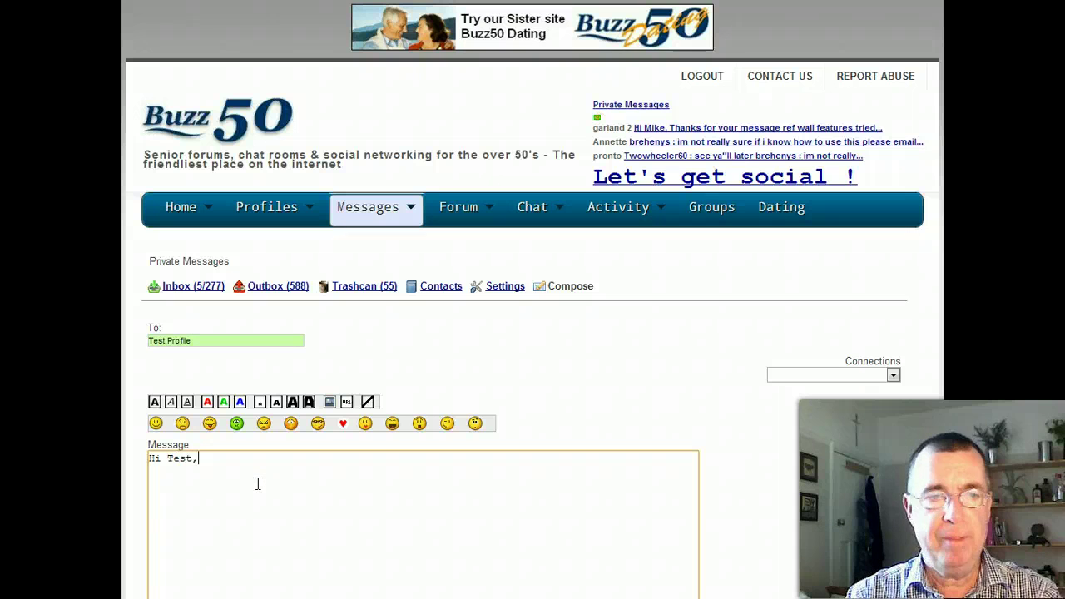
{"action": "key", "text": "Return"}
{"action": "key", "text": "Return"}
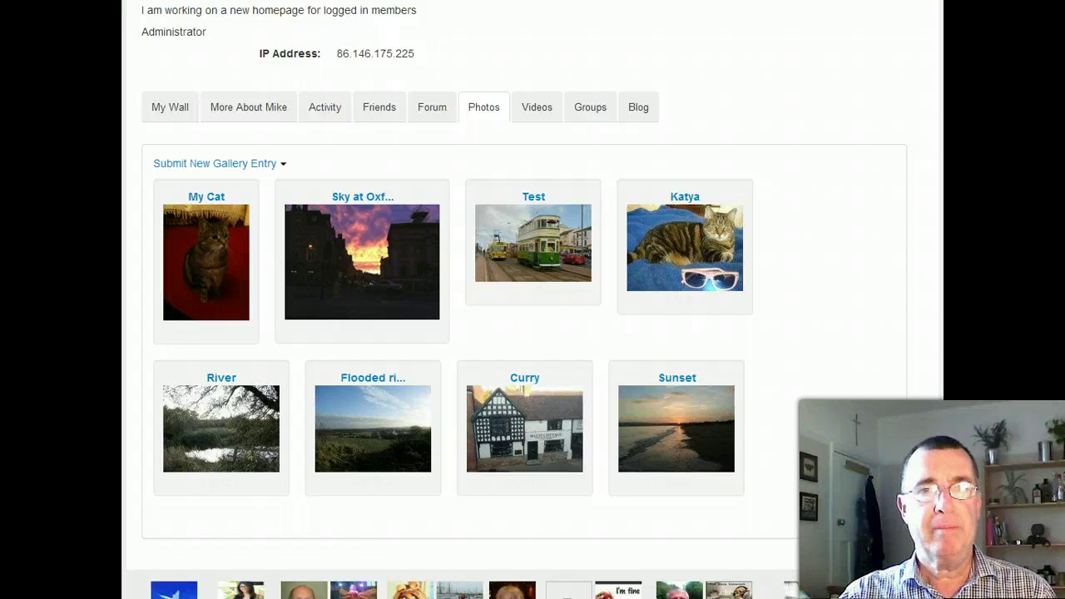
Copy the image URL of the tram photo titled Test from the profile gallery.
{"action": "mouse_move", "coordinate": [552, 287]}
{"action": "left_click", "coordinate": [545, 253]}
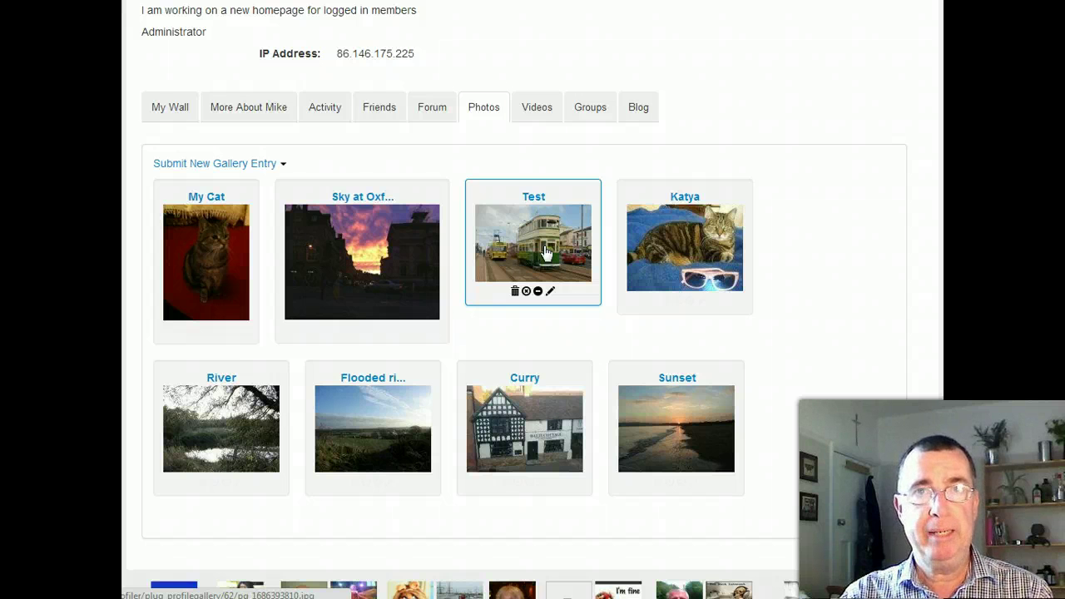
{"action": "right_click", "coordinate": [546, 252]}
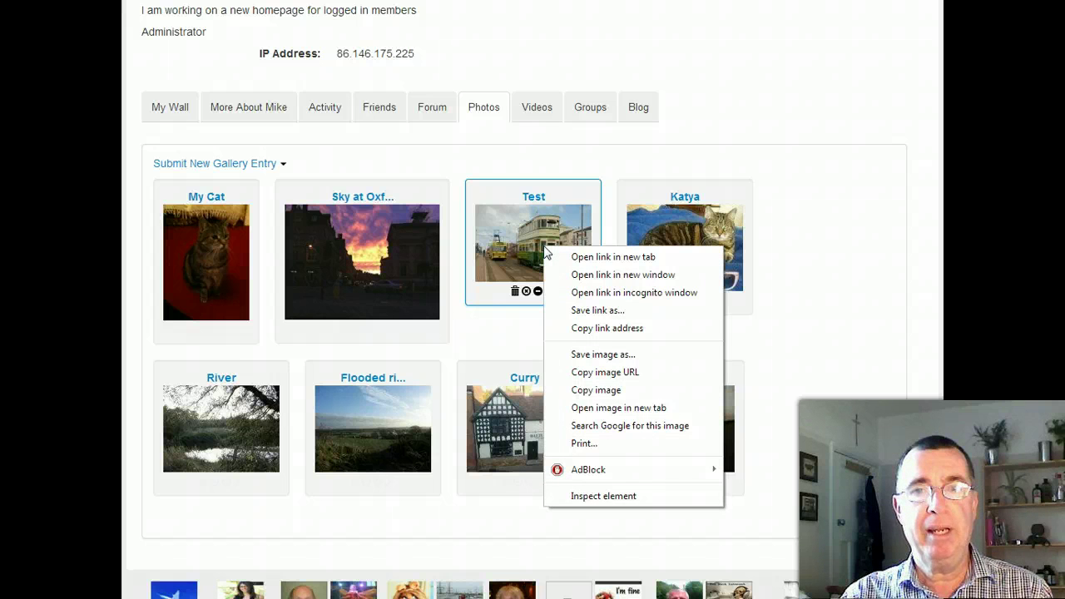
{"action": "left_click", "coordinate": [598, 375]}
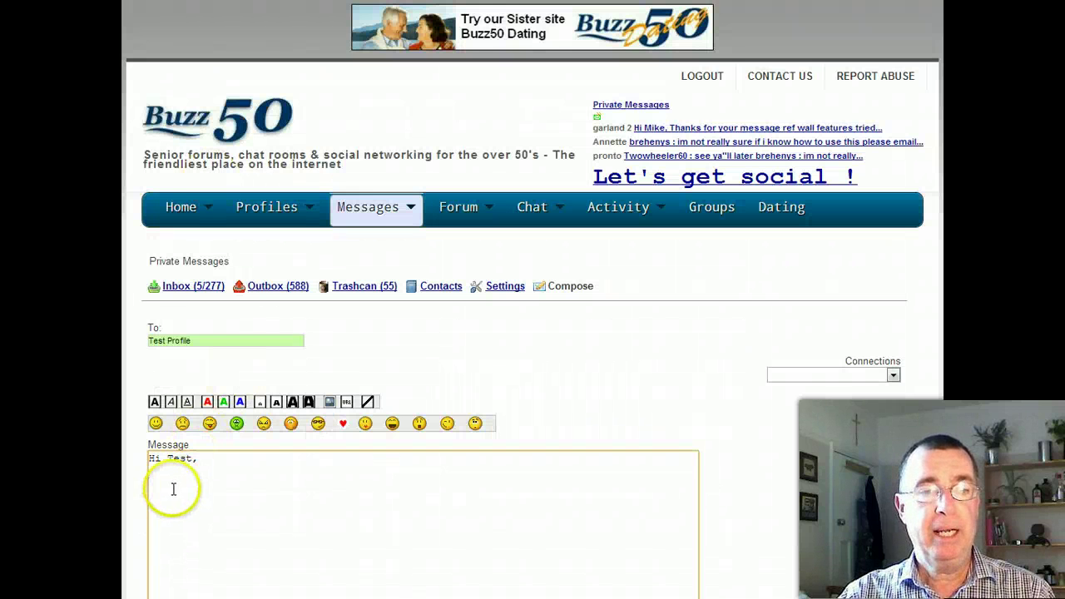
Paste the tram photo URL into the message and wrap it in [img] tags.
{"action": "right_click", "coordinate": [171, 488]}
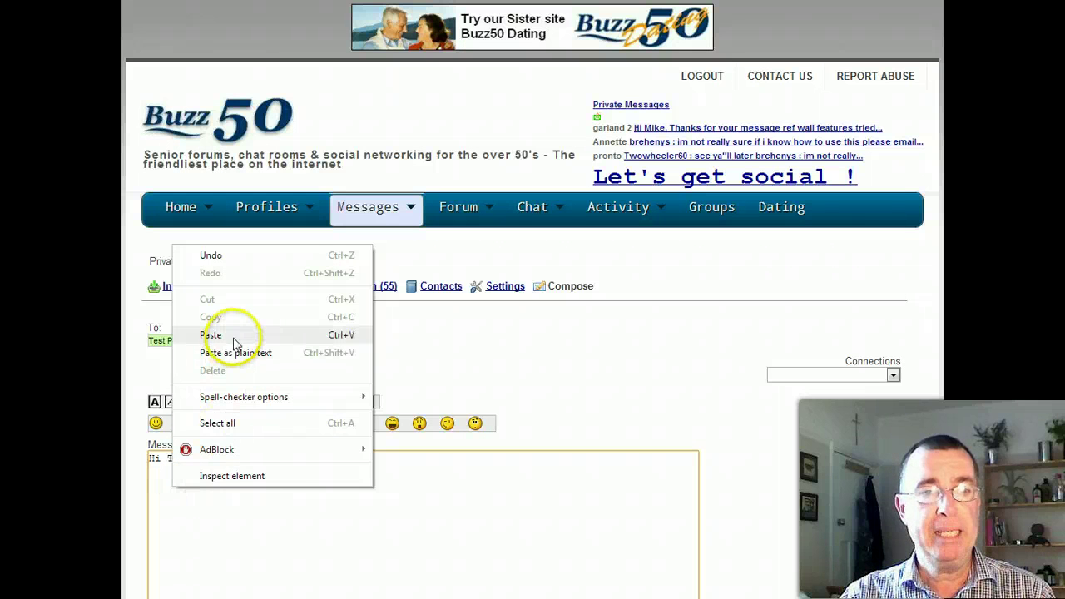
{"action": "left_click", "coordinate": [234, 336]}
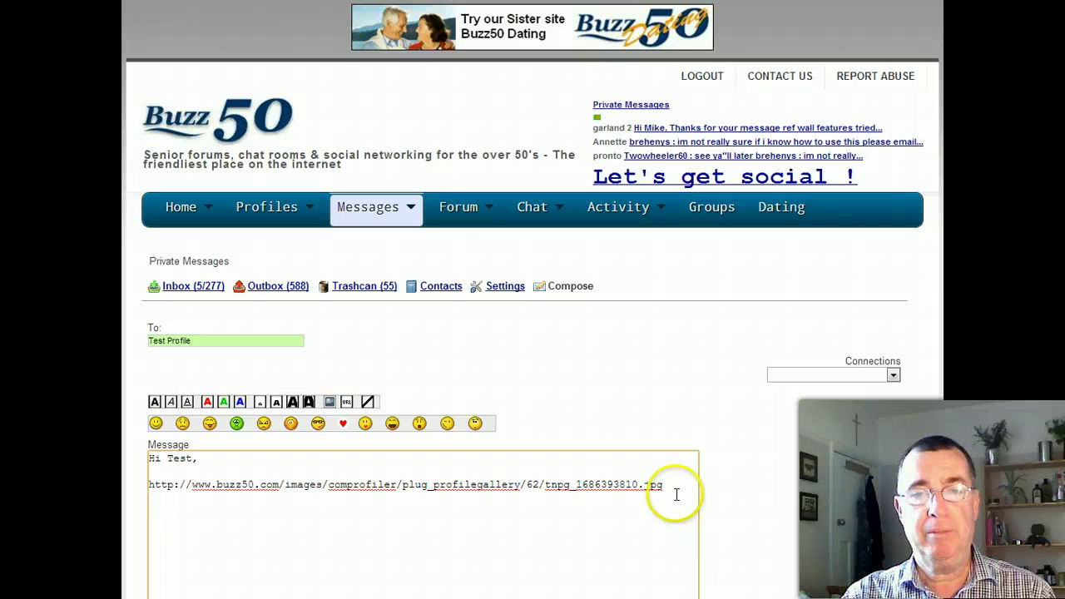
{"action": "left_click_drag", "start_coordinate": [674, 487], "coordinate": [150, 488]}
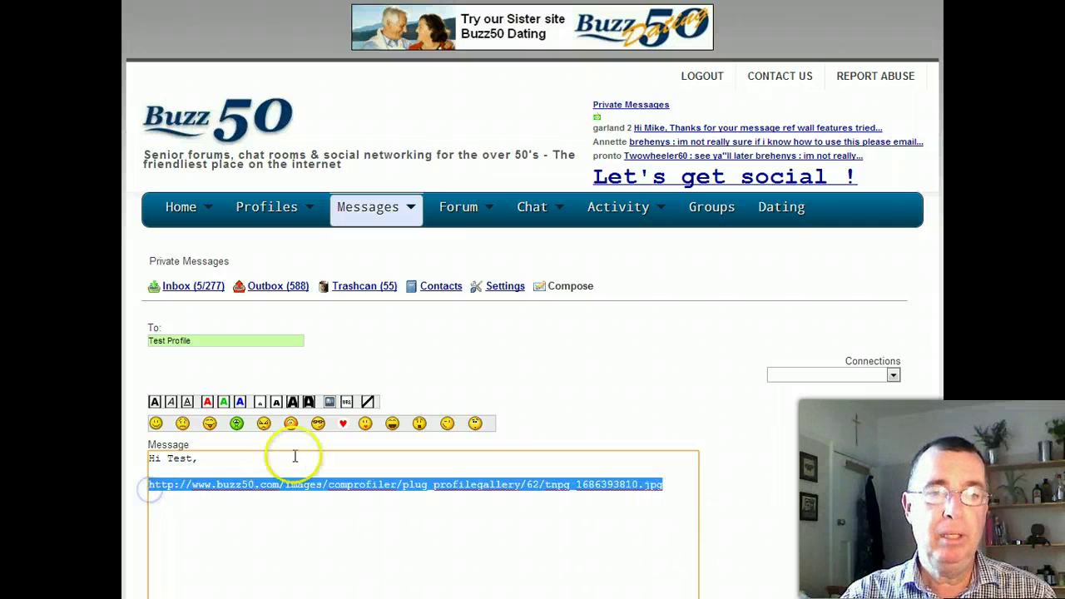
{"action": "left_click", "coordinate": [330, 405]}
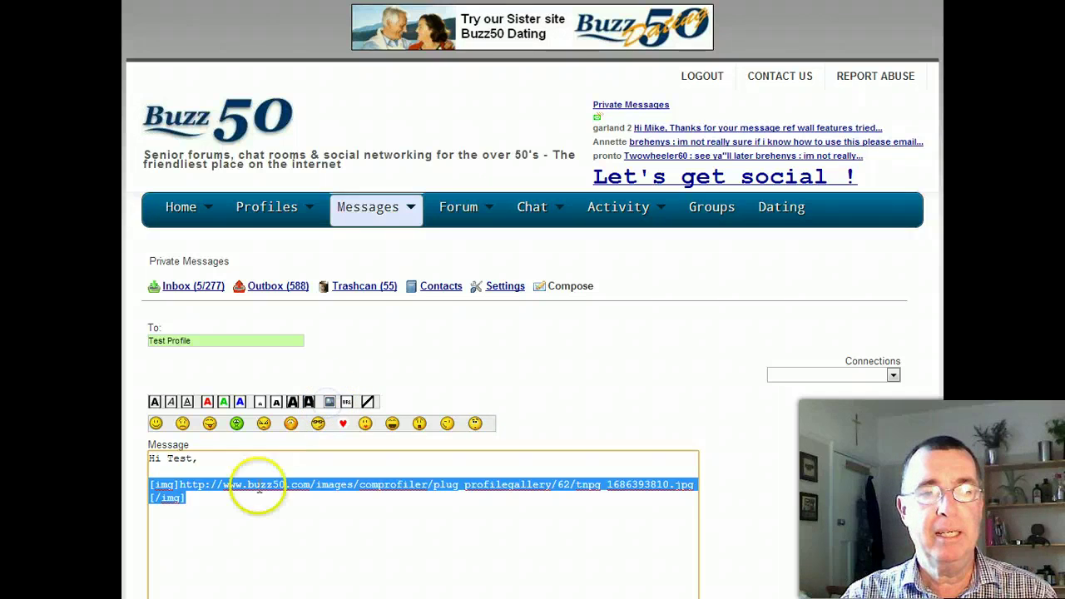
{"action": "left_click", "coordinate": [249, 502]}
{"action": "left_click", "coordinate": [153, 488]}
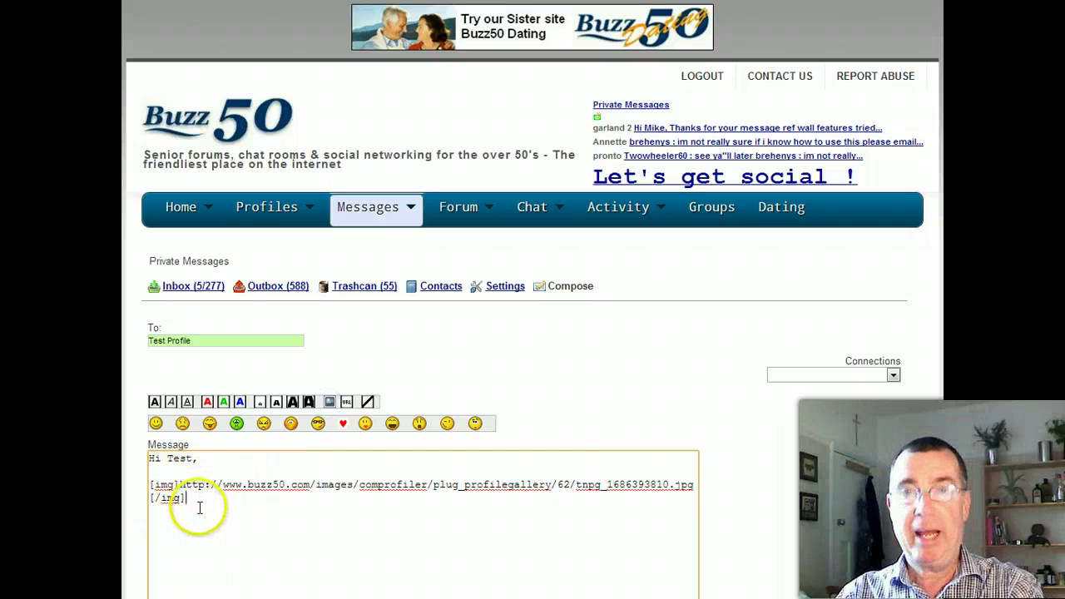
Add a new line, then copy the yellow Openclipart cat image's URL and return to the draft.
{"action": "key", "text": "Return"}
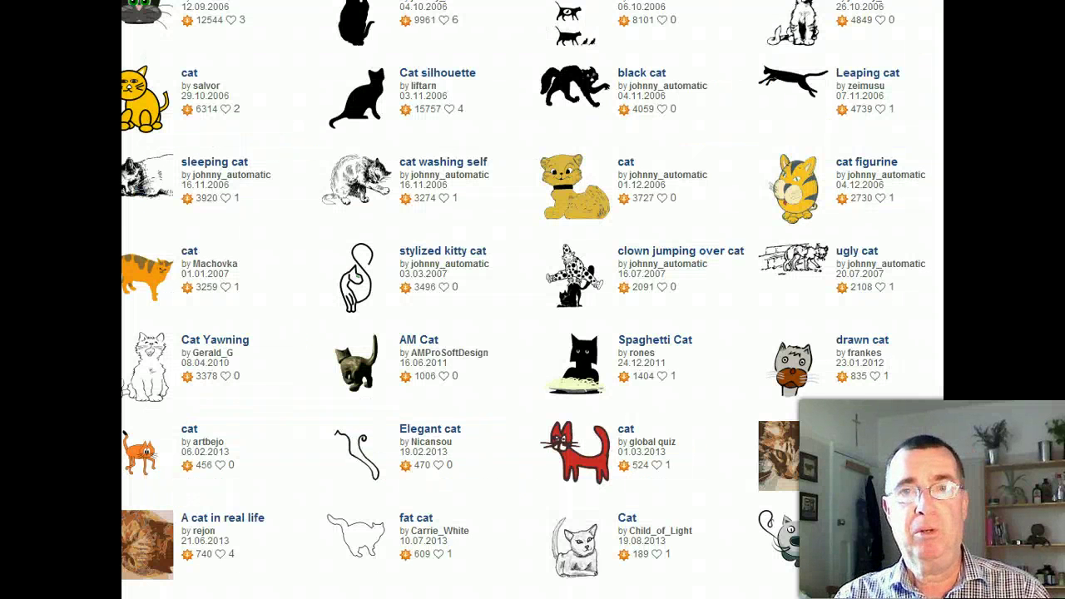
{"action": "right_click", "coordinate": [576, 207]}
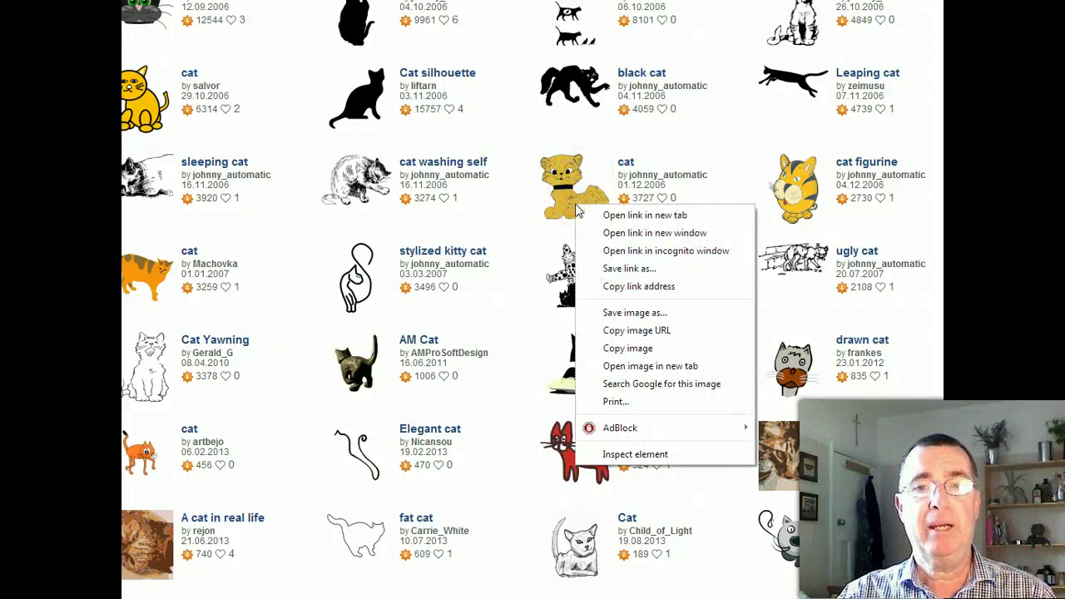
{"action": "left_click", "coordinate": [610, 330]}
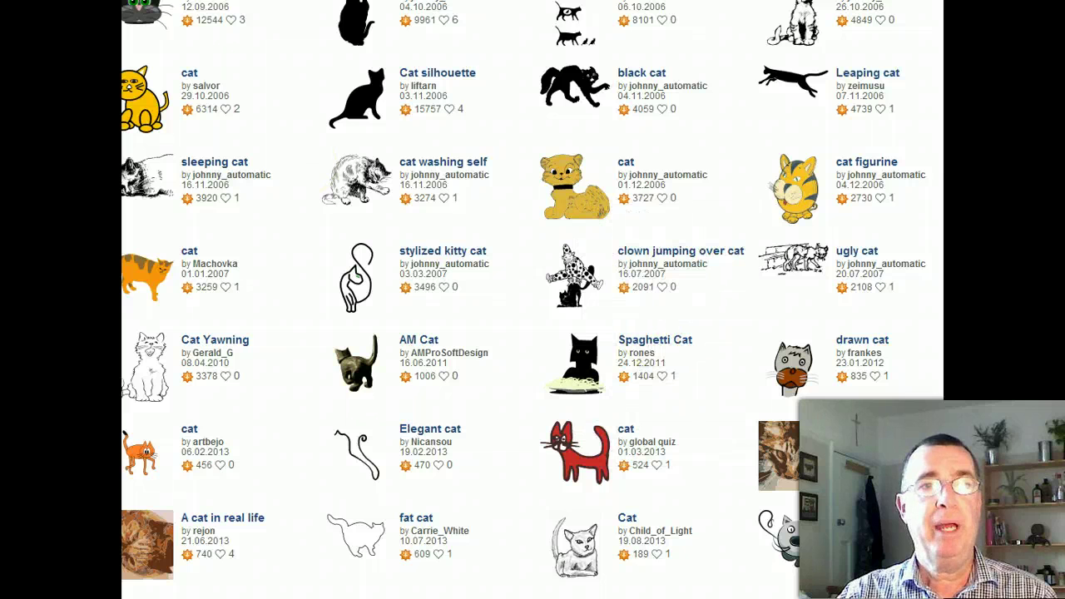
{"action": "key", "text": "alt+Tab"}
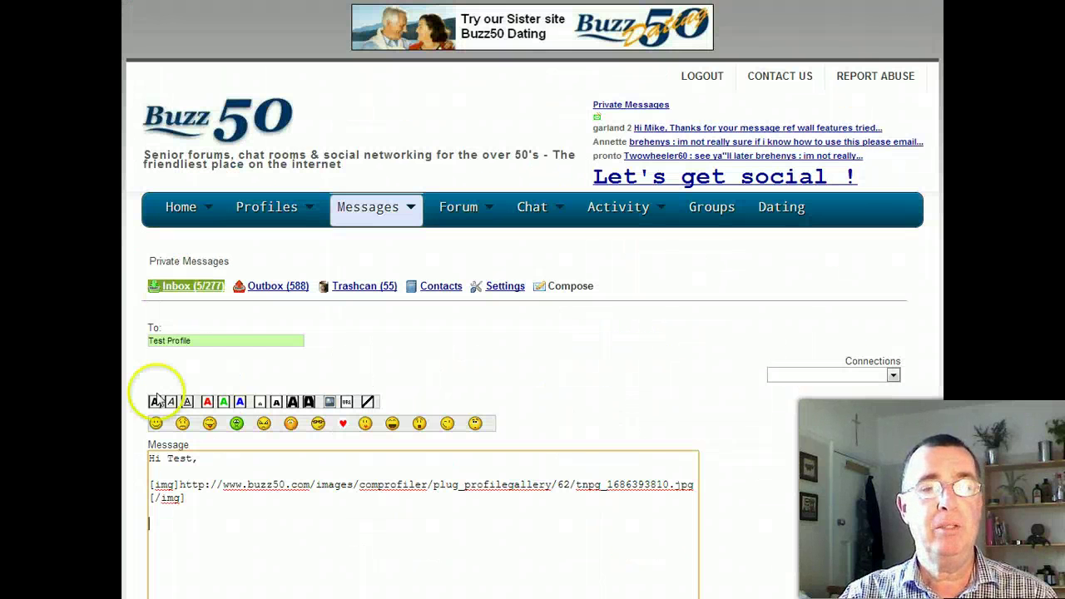
Paste the cat clip art URL into the message and wrap it in [img] tags.
{"action": "right_click", "coordinate": [158, 528]}
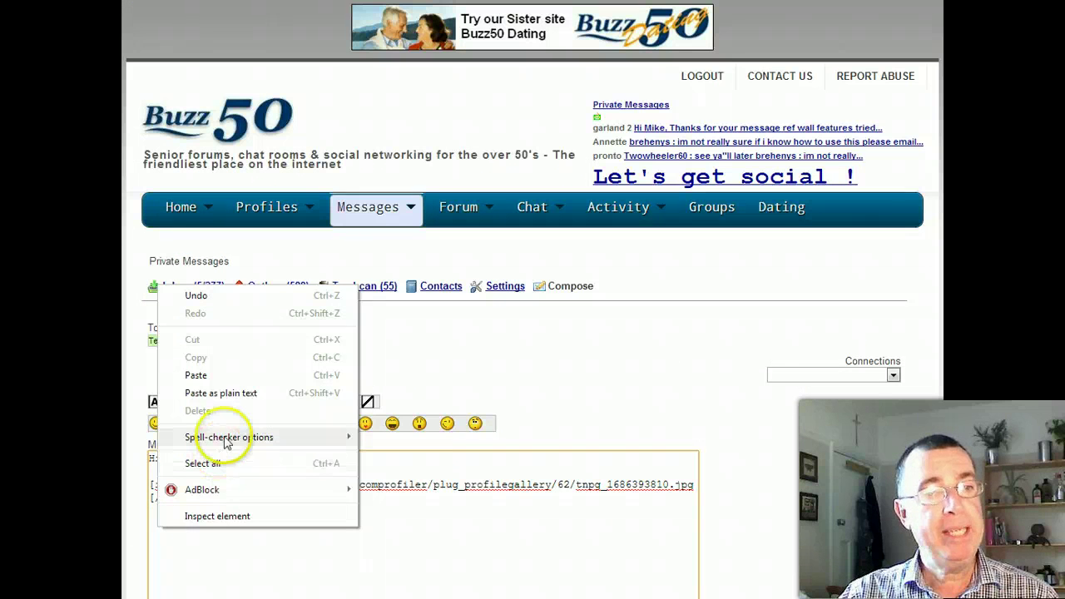
{"action": "left_click", "coordinate": [224, 377]}
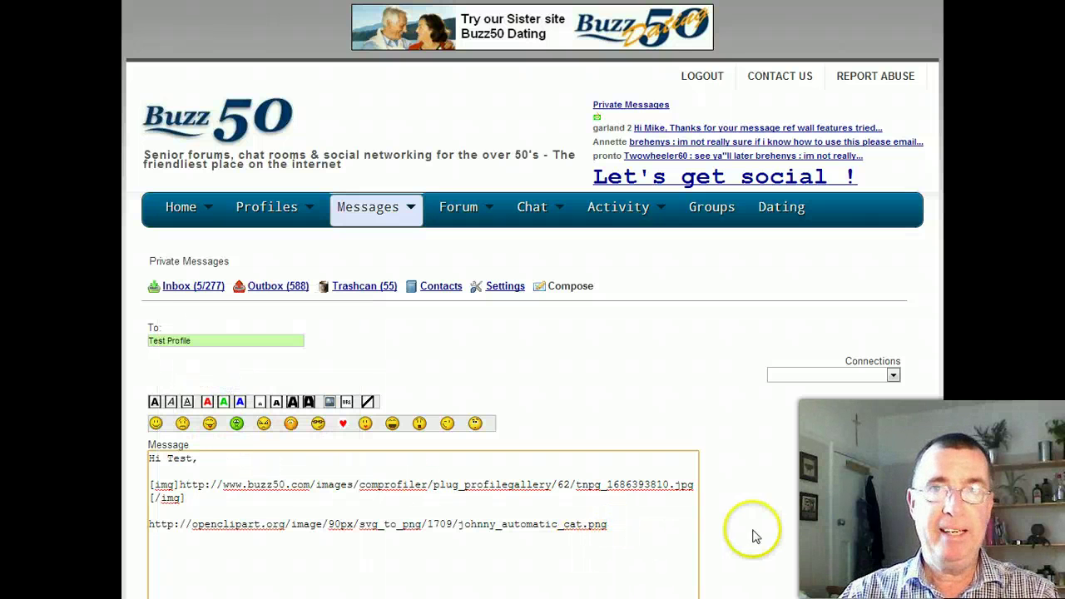
{"action": "left_click", "coordinate": [649, 536]}
{"action": "left_click_drag", "start_coordinate": [649, 536], "coordinate": [151, 520]}
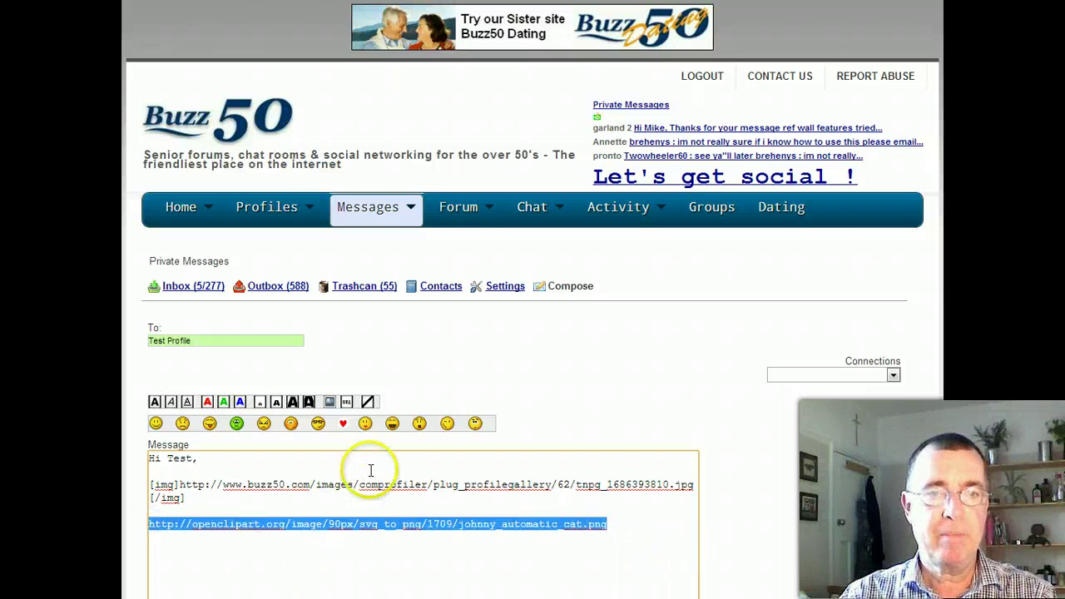
{"action": "left_click", "coordinate": [330, 403]}
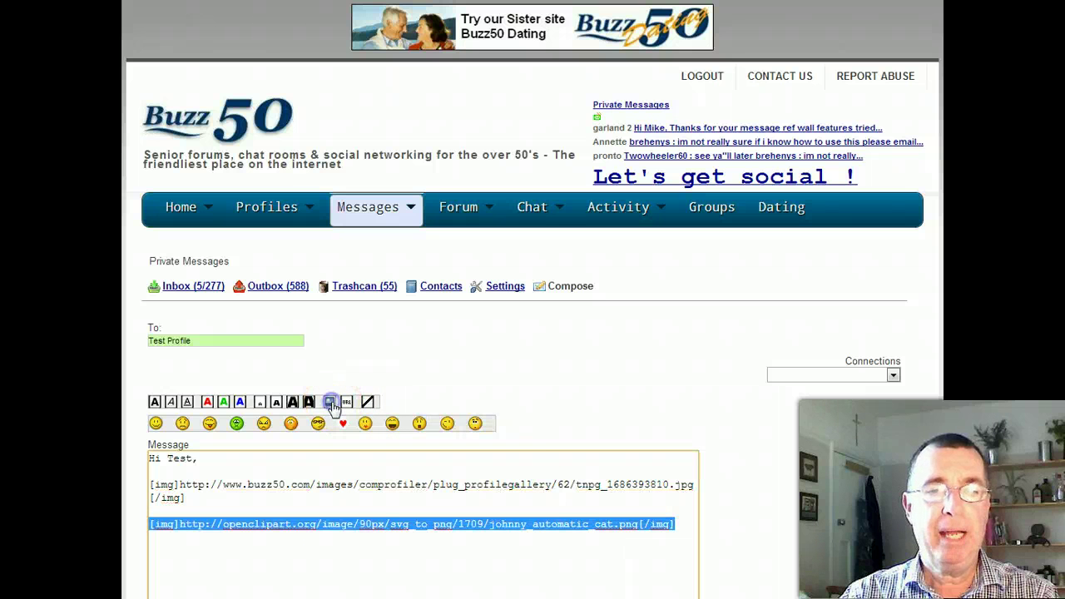
{"action": "left_click", "coordinate": [688, 521]}
Add a 'Regards,' sign-off with the sender's name on the next line.
{"action": "key", "text": "Return"}
{"action": "key", "text": "Return"}
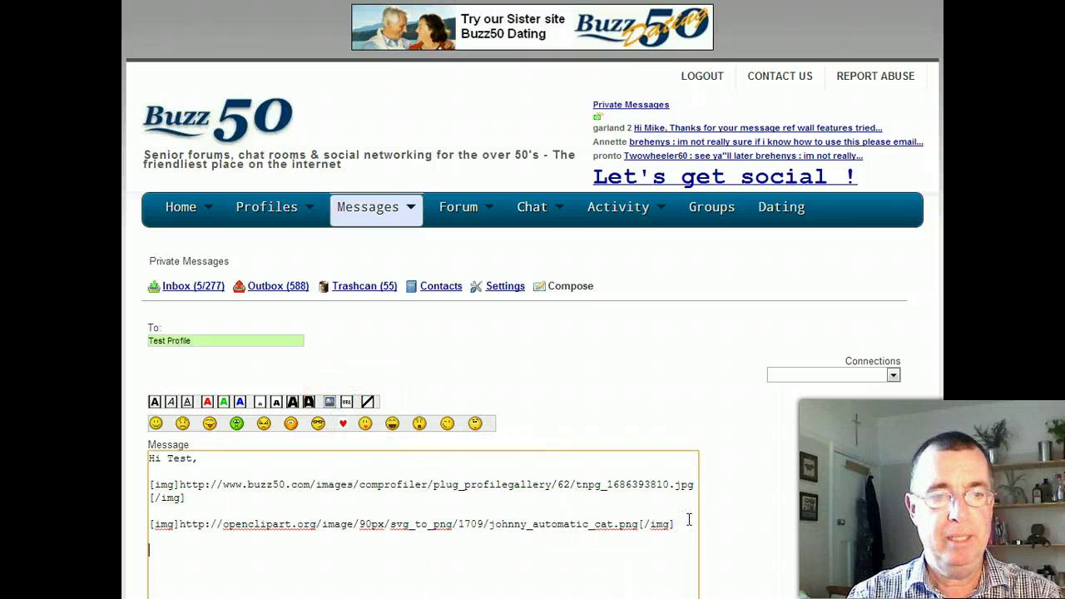
{"action": "type", "text": "Re"}
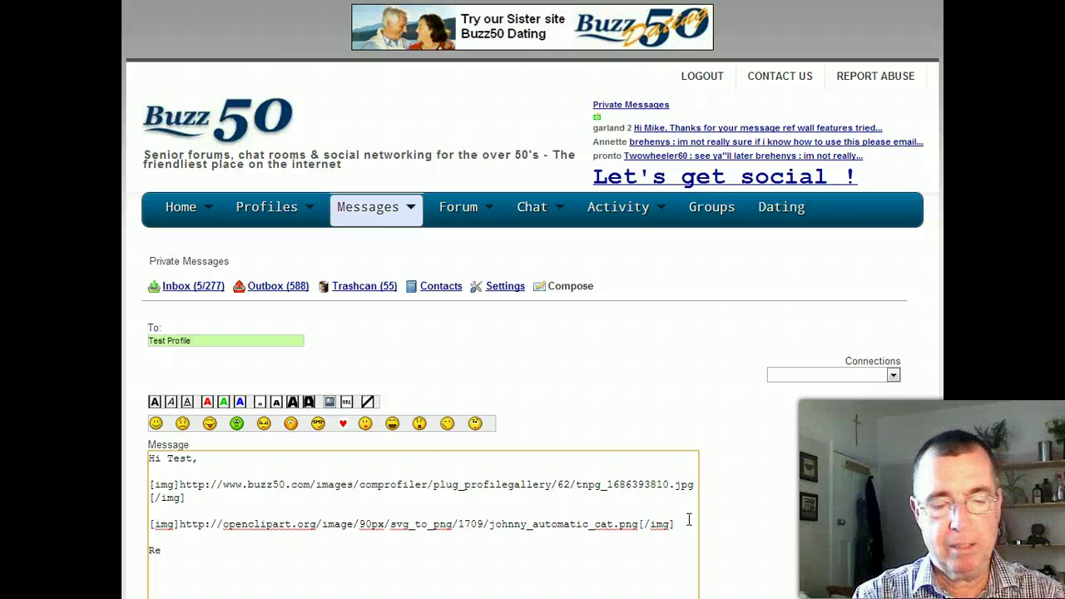
{"action": "type", "text": "gards,"}
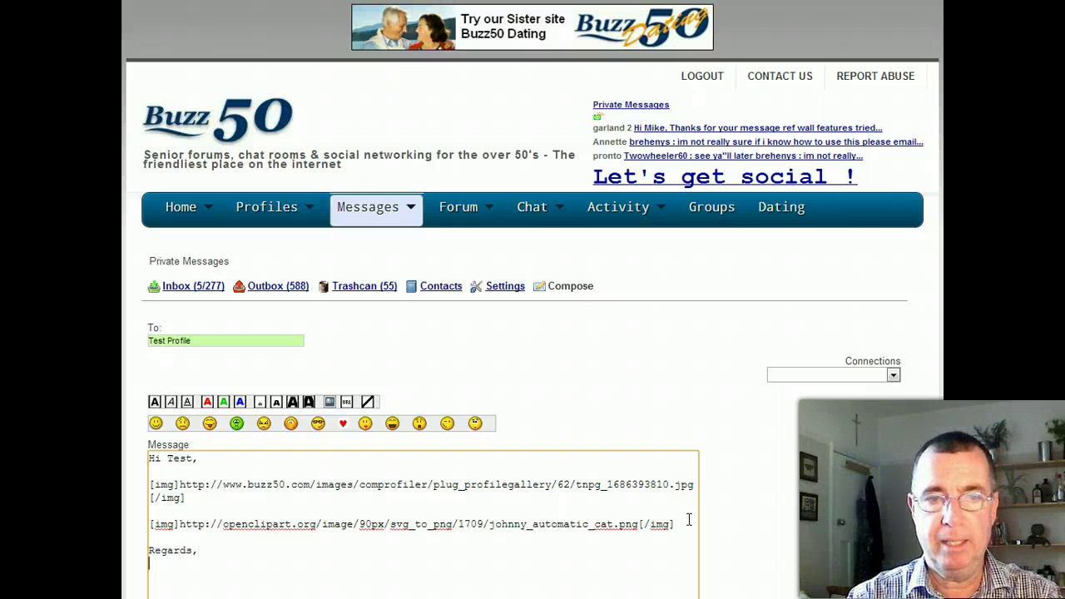
{"action": "key", "text": "Return"}
{"action": "type", "text": "Mike"}
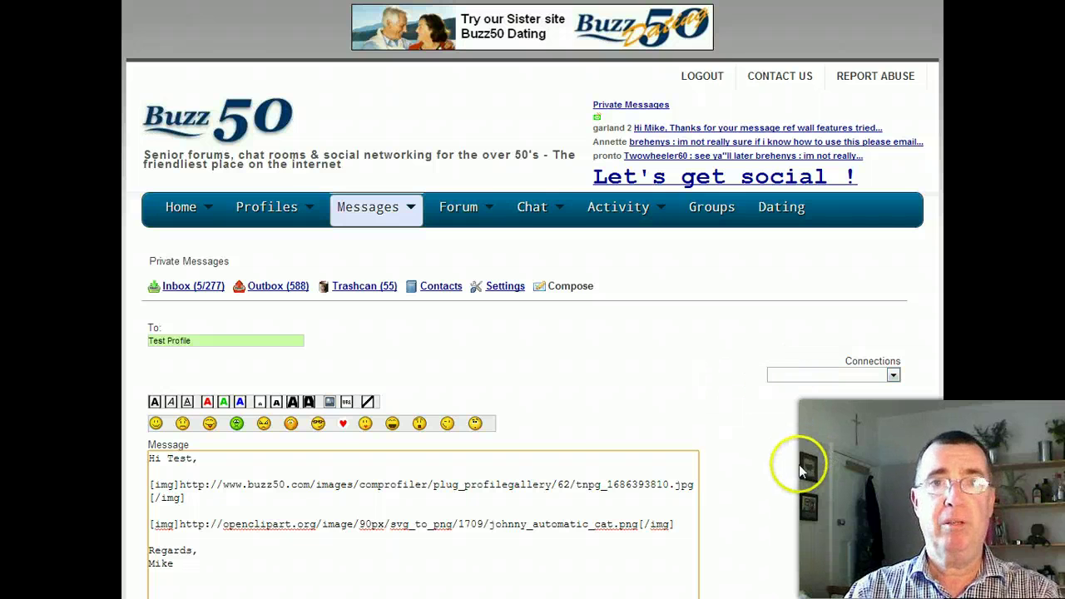
{"action": "scroll", "coordinate": [808, 466], "scroll_direction": "down", "scroll_amount": 5}
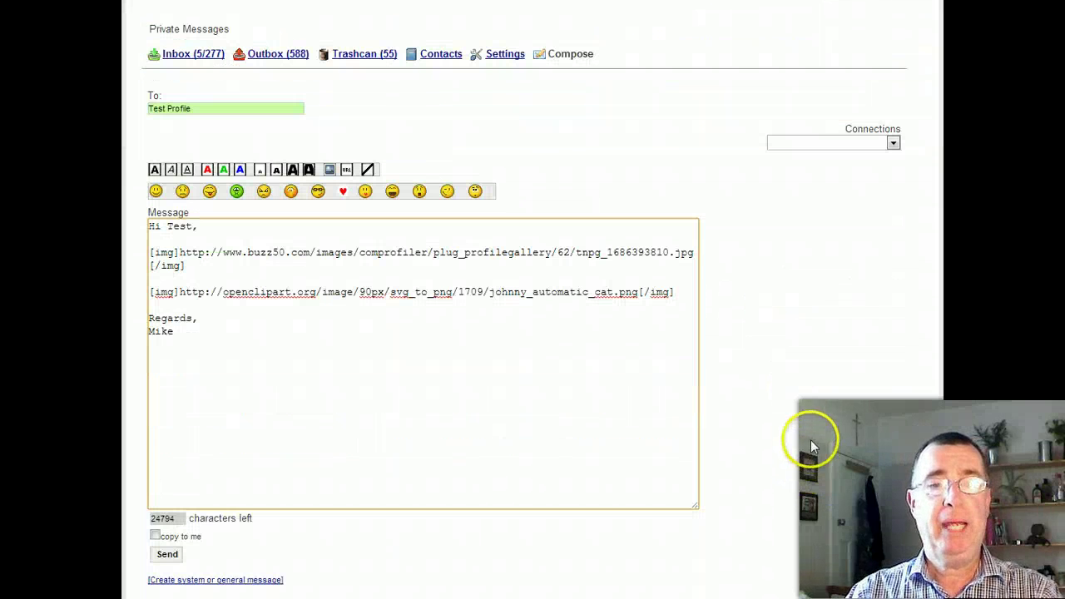
Tick 'copy to me' and send the message to Test Profile.
{"action": "left_click", "coordinate": [155, 535]}
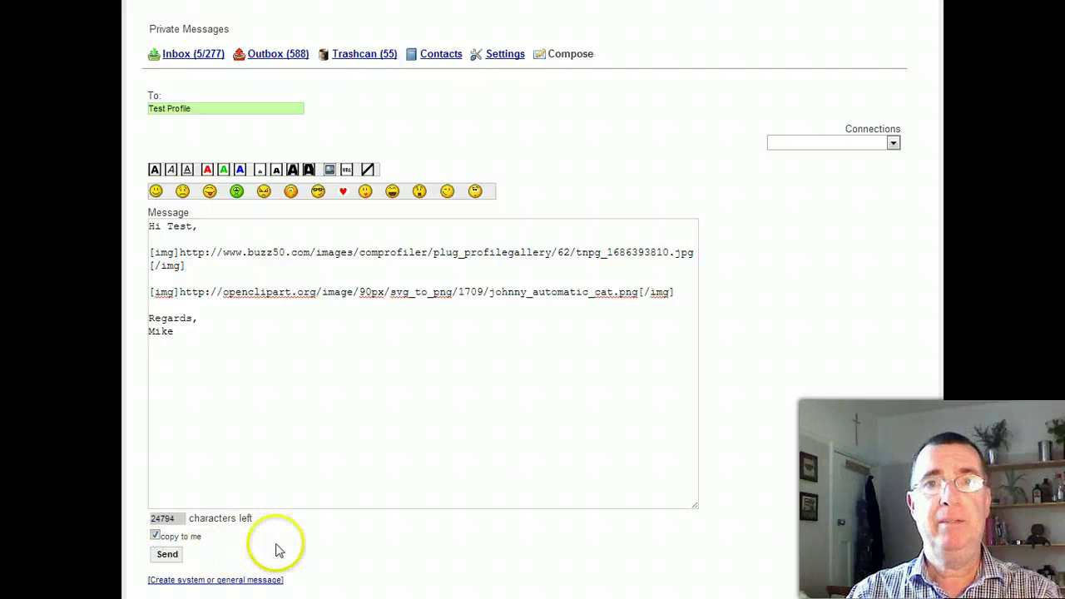
{"action": "left_click", "coordinate": [168, 557]}
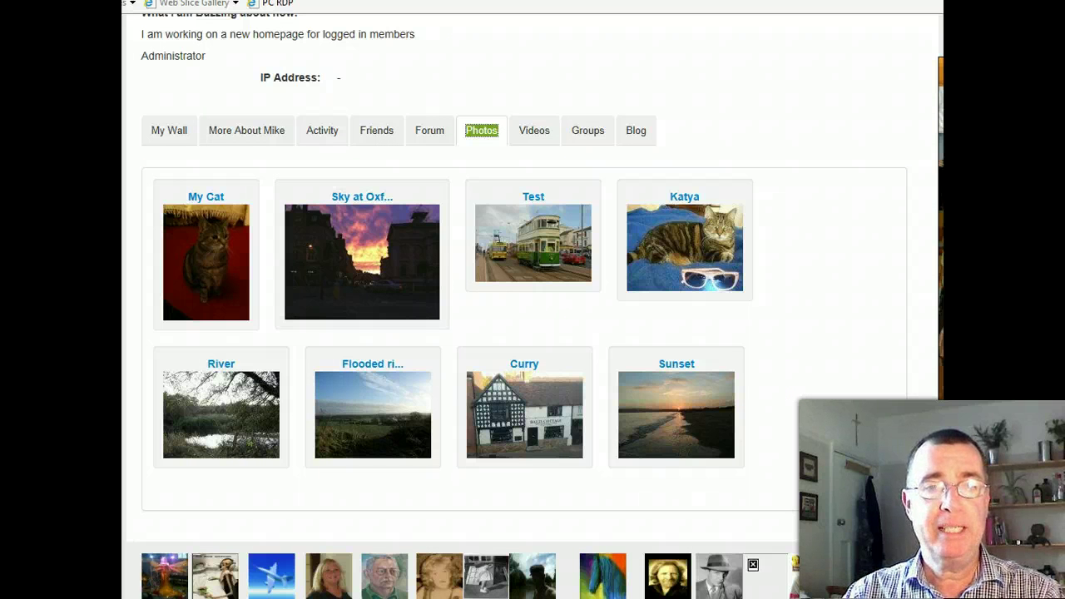
{"action": "right_click", "coordinate": [553, 244]}
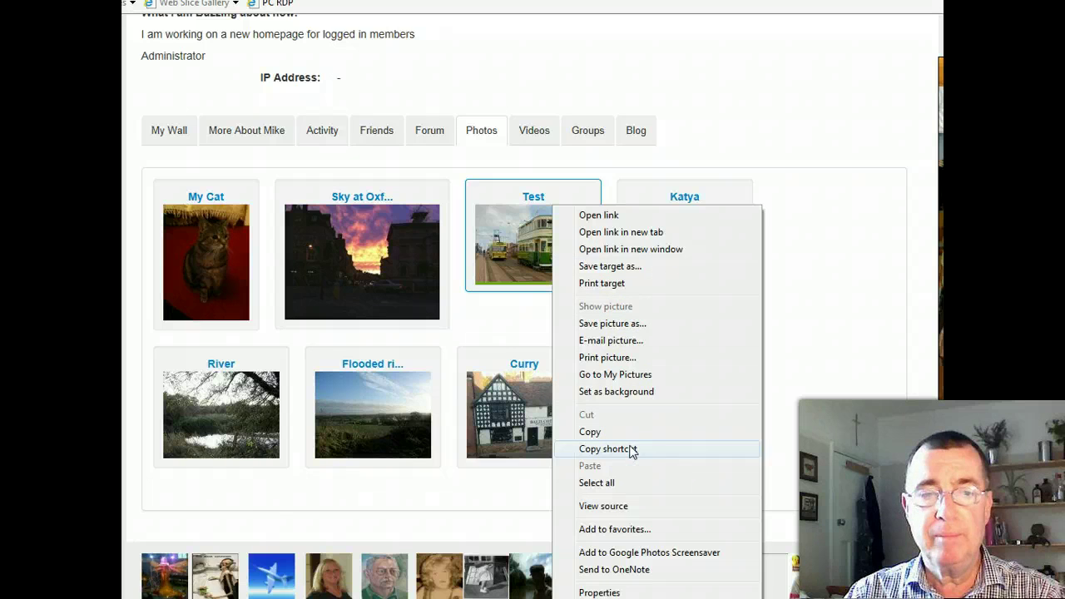
{"action": "left_click", "coordinate": [229, 528]}
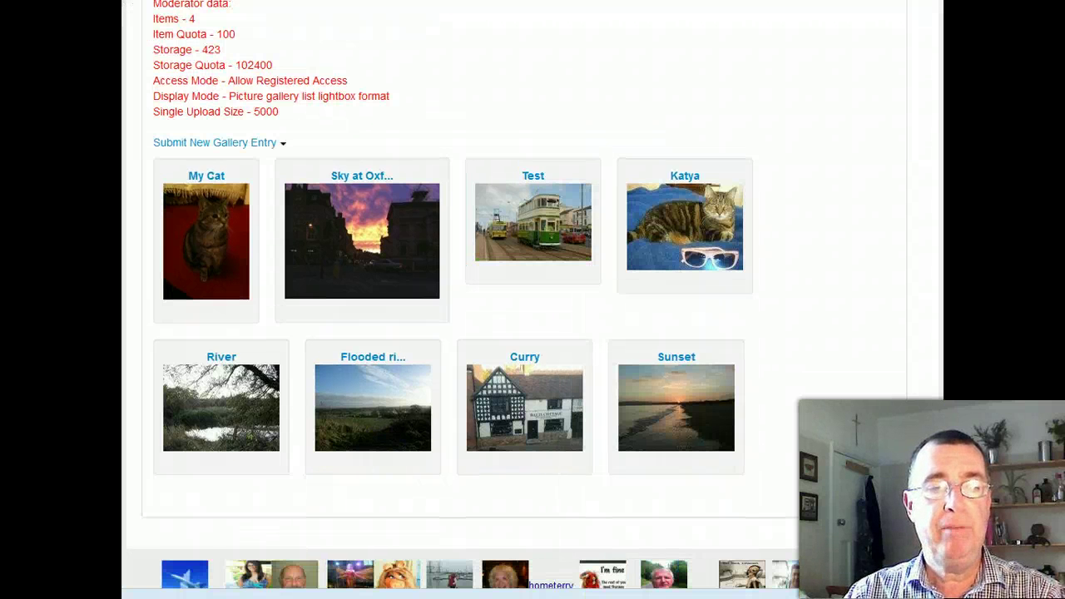
{"action": "right_click", "coordinate": [533, 247]}
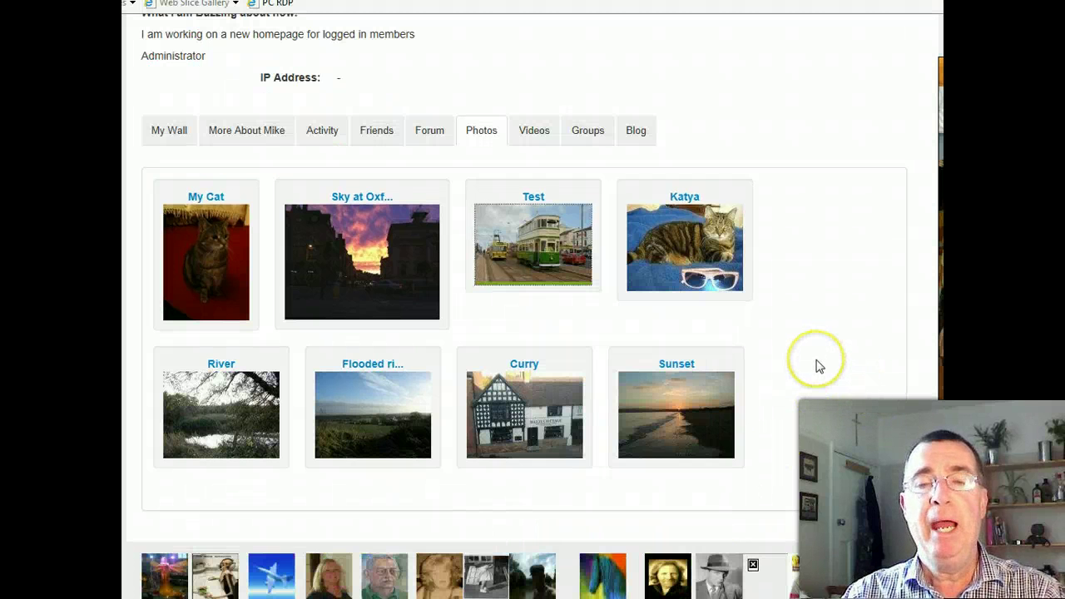
{"action": "scroll", "coordinate": [816, 368], "scroll_direction": "up", "scroll_amount": 10}
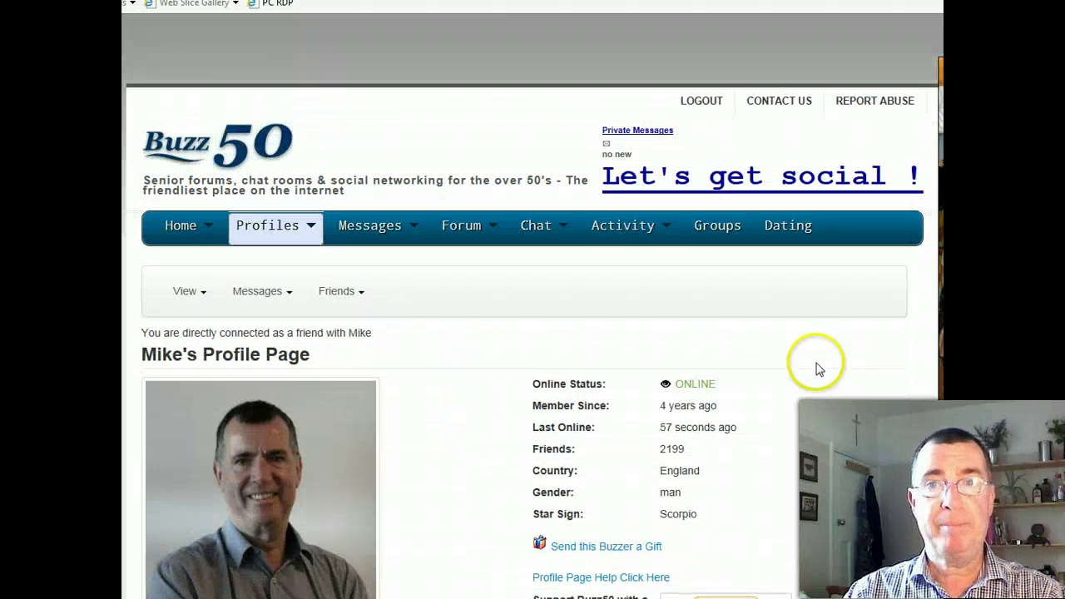
Open the newest 'Hi Test, Regards' message in Private Messages and check the tram and cat images.
{"action": "left_click", "coordinate": [651, 132]}
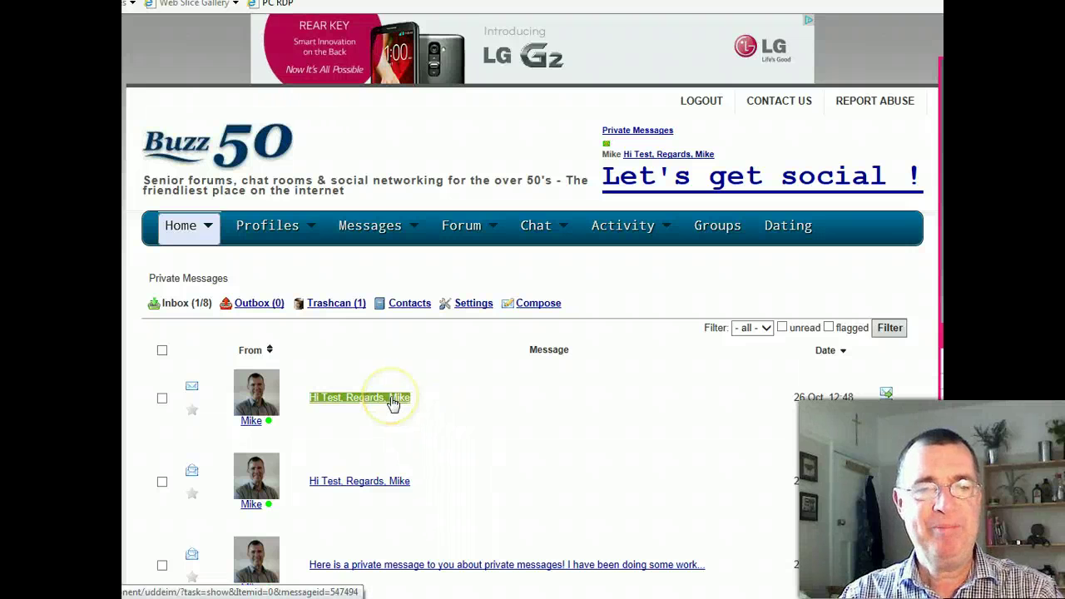
{"action": "left_click", "coordinate": [394, 404]}
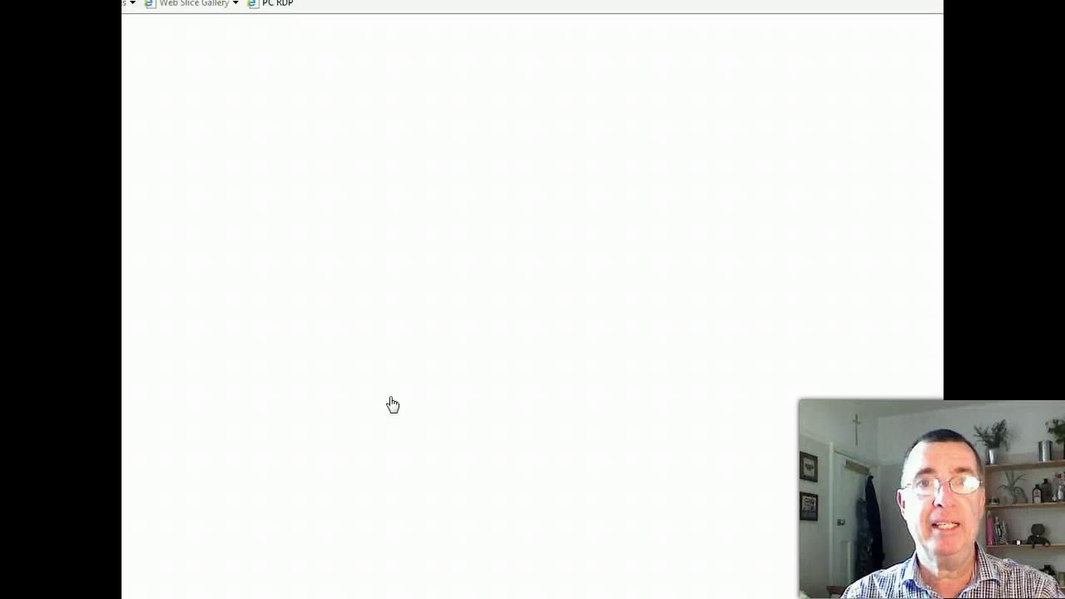
{"action": "left_click", "coordinate": [394, 403]}
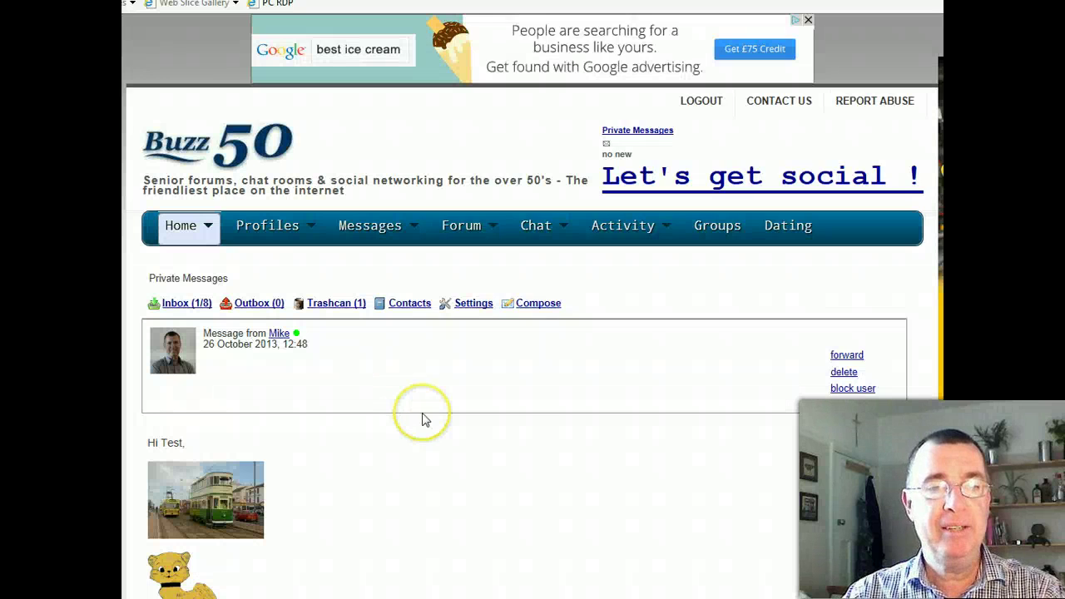
{"action": "scroll", "coordinate": [374, 416], "scroll_direction": "down", "scroll_amount": 3}
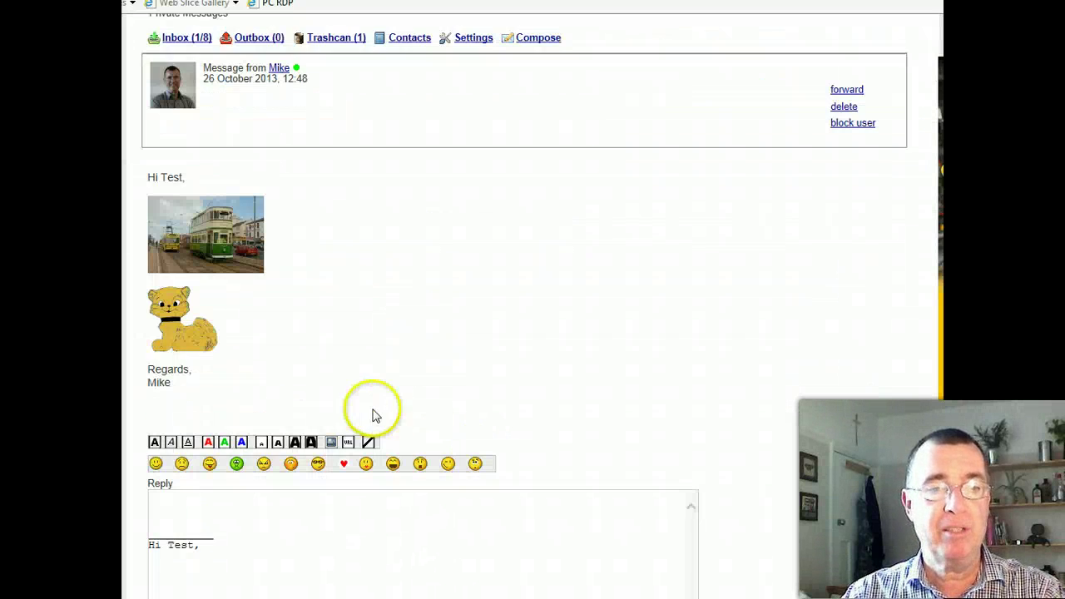
{"action": "scroll", "coordinate": [489, 416], "scroll_direction": "up", "scroll_amount": 4}
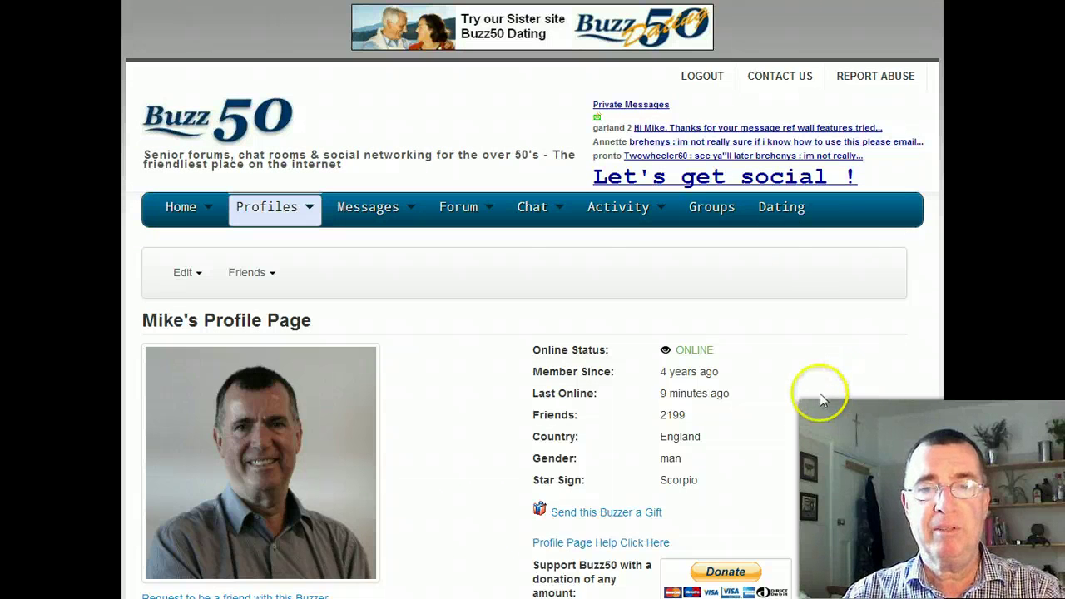
{"action": "scroll", "coordinate": [824, 398], "scroll_direction": "down", "scroll_amount": 2}
{"action": "scroll", "coordinate": [848, 369], "scroll_direction": "down", "scroll_amount": 1}
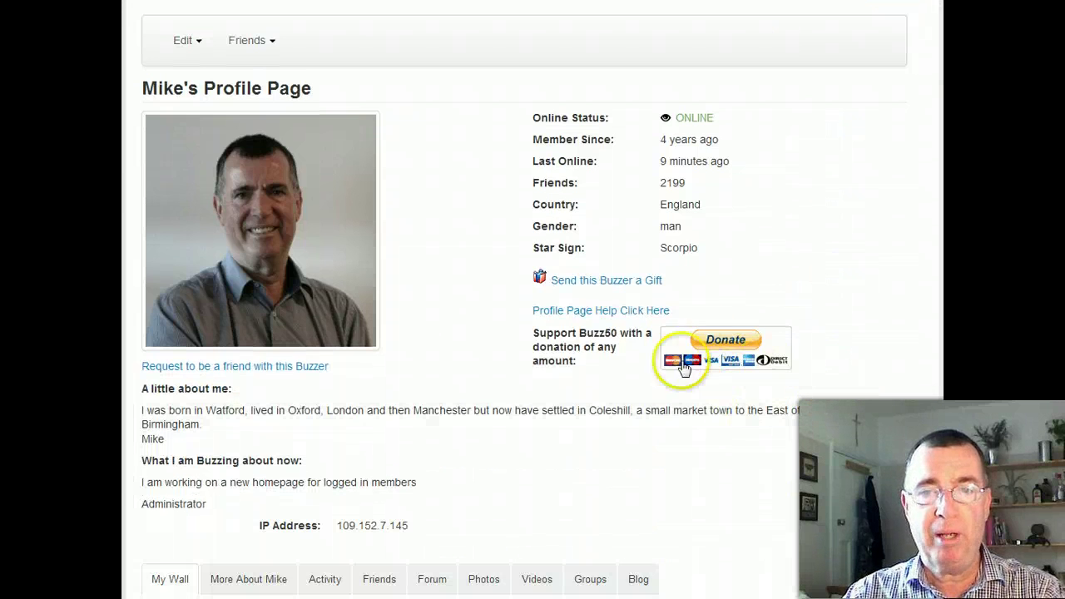
{"action": "scroll", "coordinate": [862, 316], "scroll_direction": "down", "scroll_amount": 1}
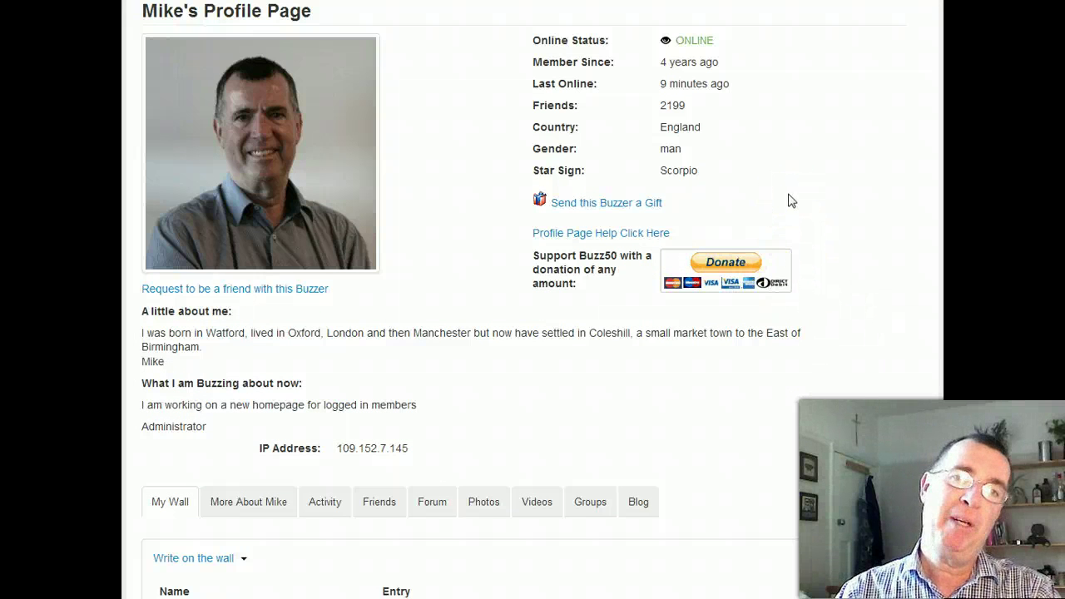
{"action": "left_click", "coordinate": [800, 178]}
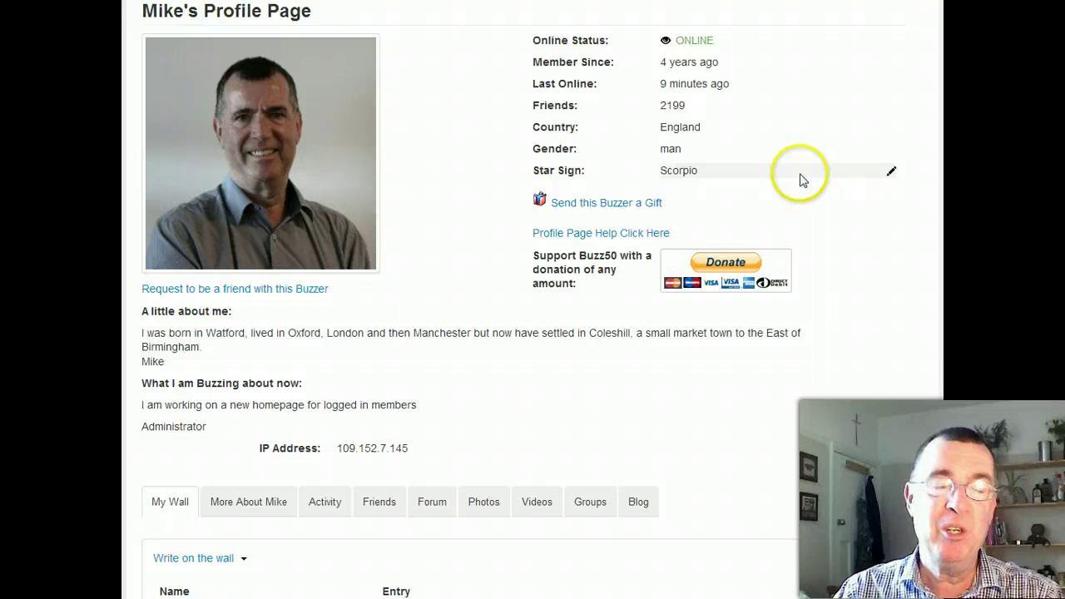